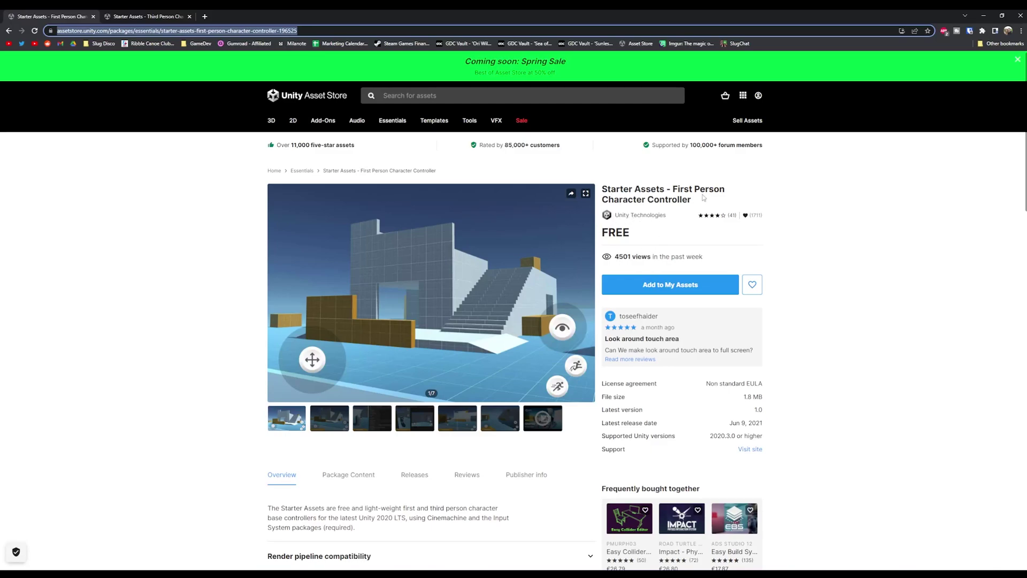
- Review the Asset Store pages and preview images of the Starter Assets First Person and Third Person Character Controllers
key(ctrl+Tab)
key(ctrl+Tab)
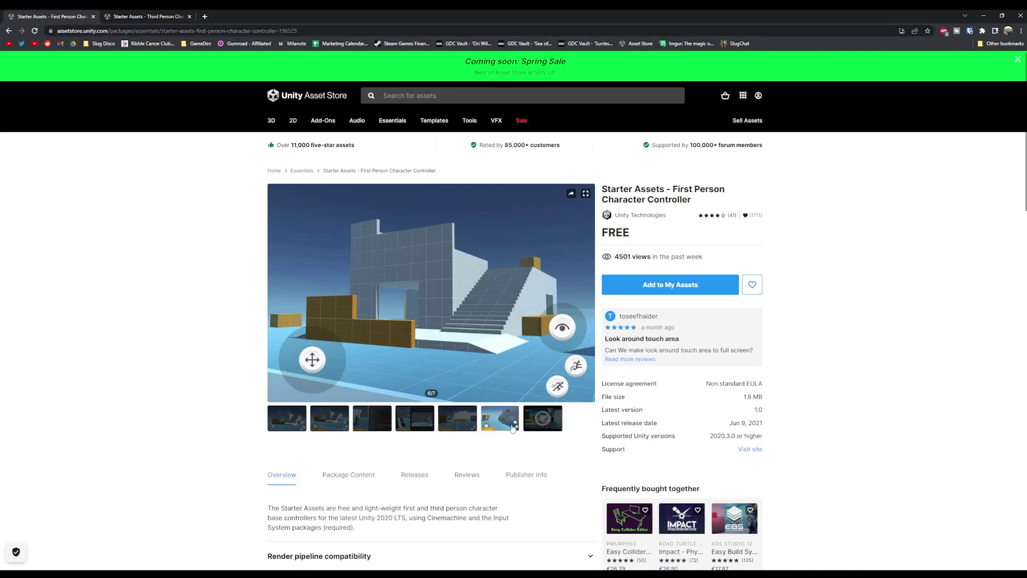
key(ctrl+Tab)
click(367, 426)
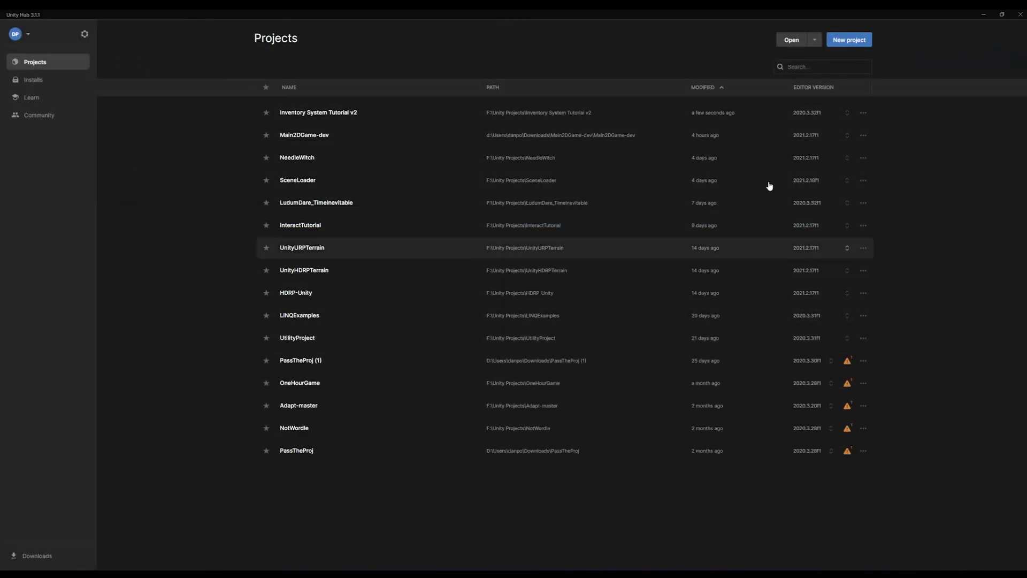
- Start a new project in Unity Hub, check the 2021.2.18f1 templates, and set the editor version back to 2020.3.32f1
click(845, 40)
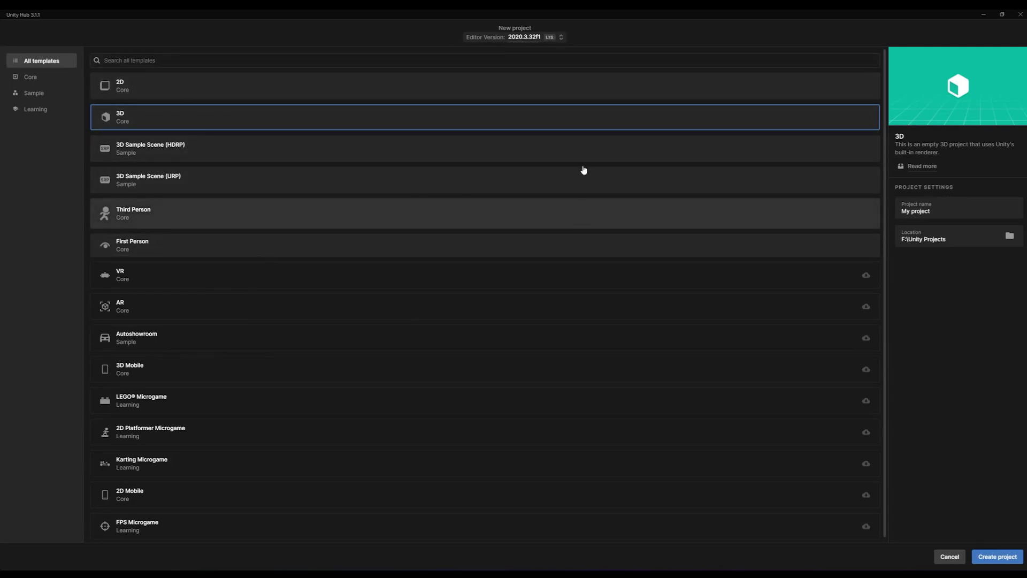
click(537, 38)
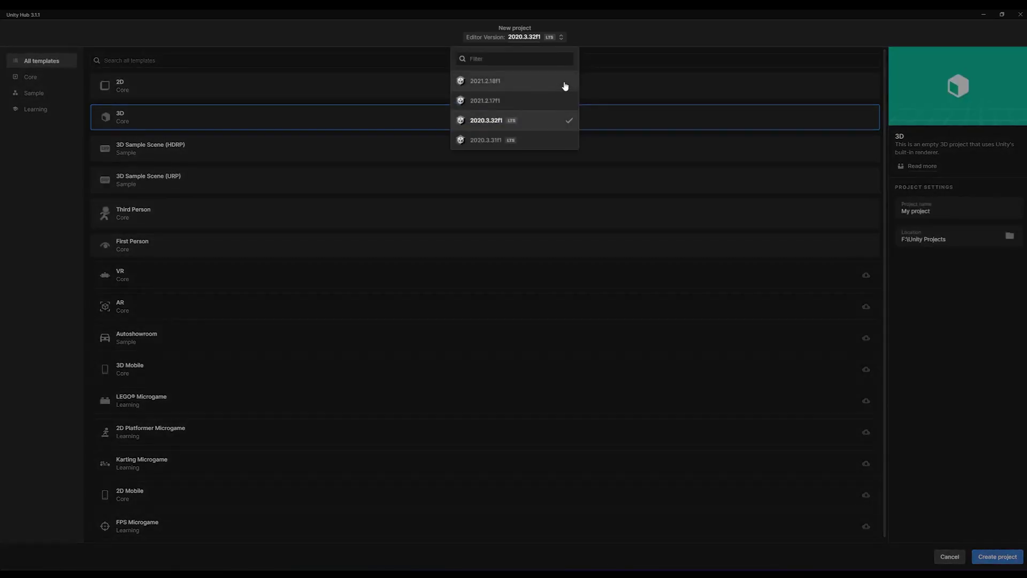
click(475, 85)
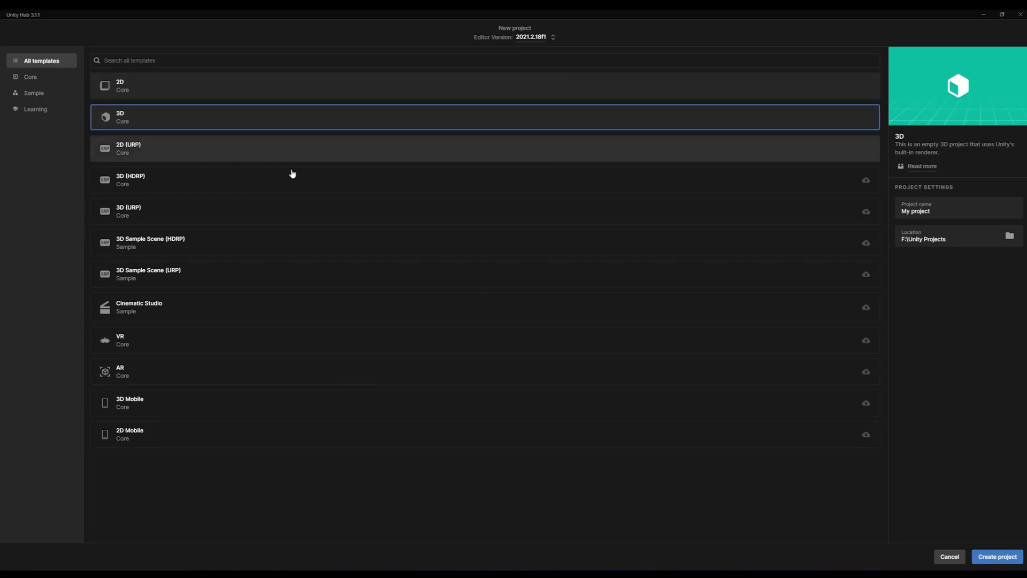
click(536, 38)
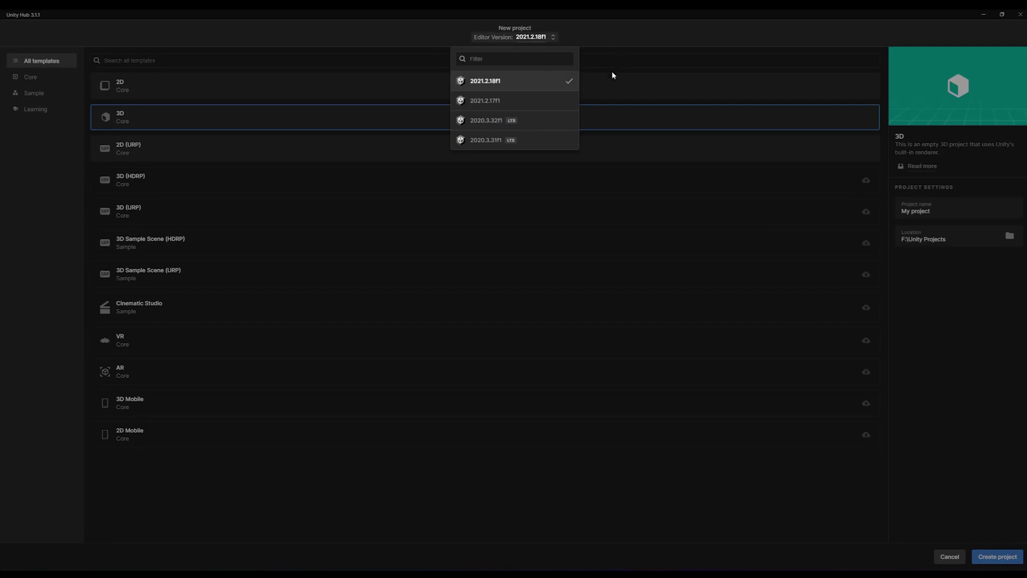
click(508, 121)
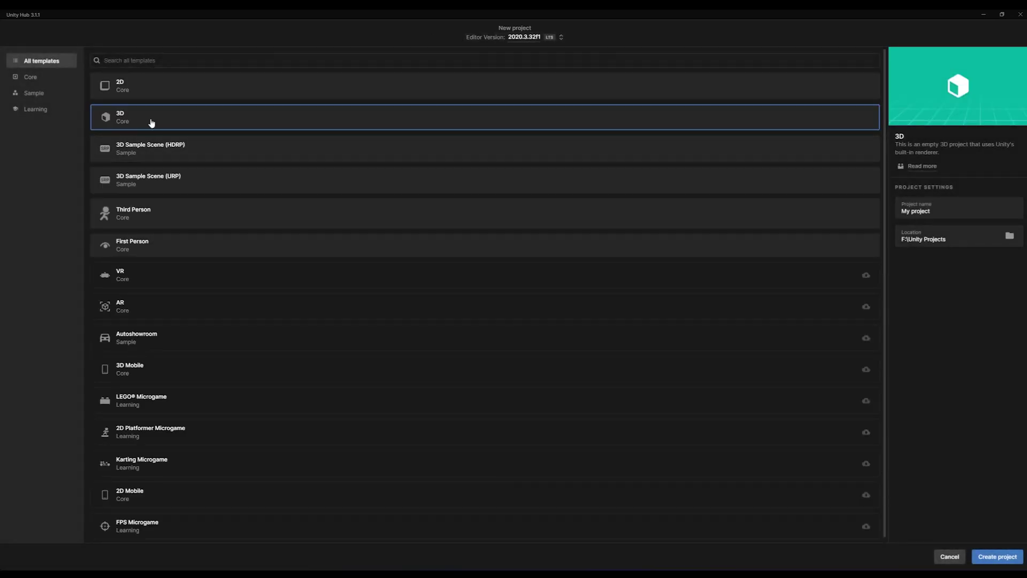
- Examine the description and associated packages of the 3D core template
click(222, 90)
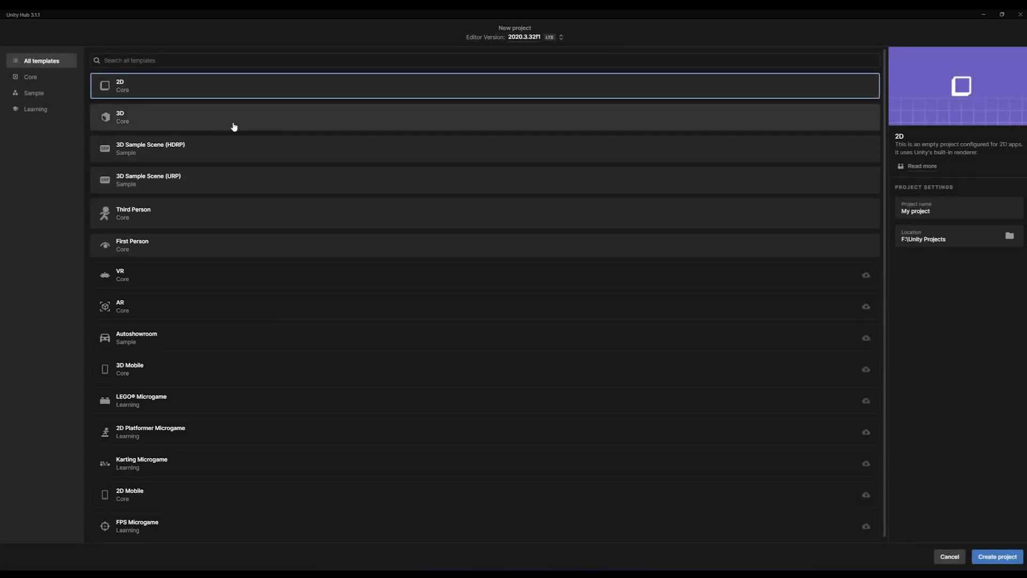
click(233, 123)
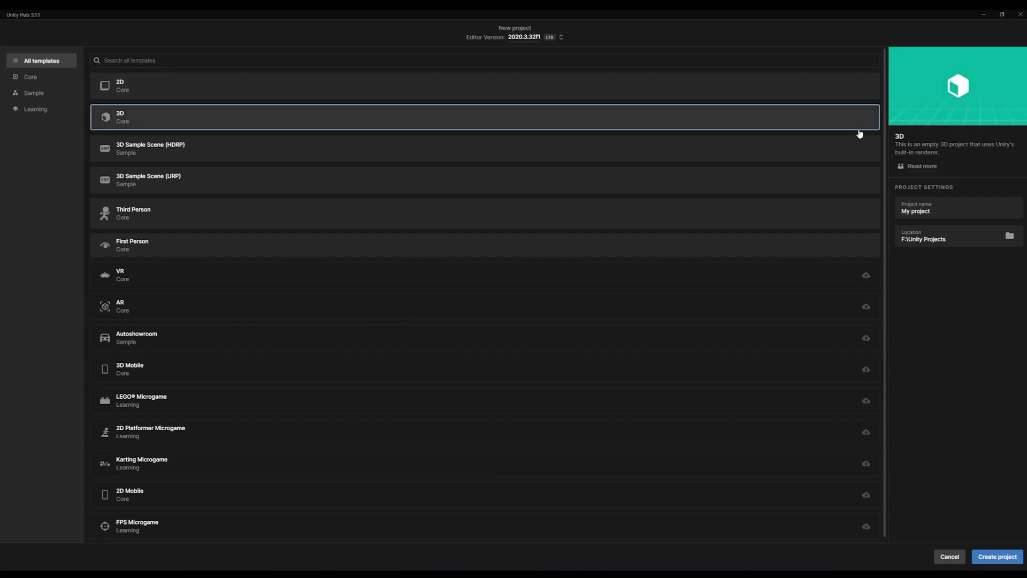
click(935, 167)
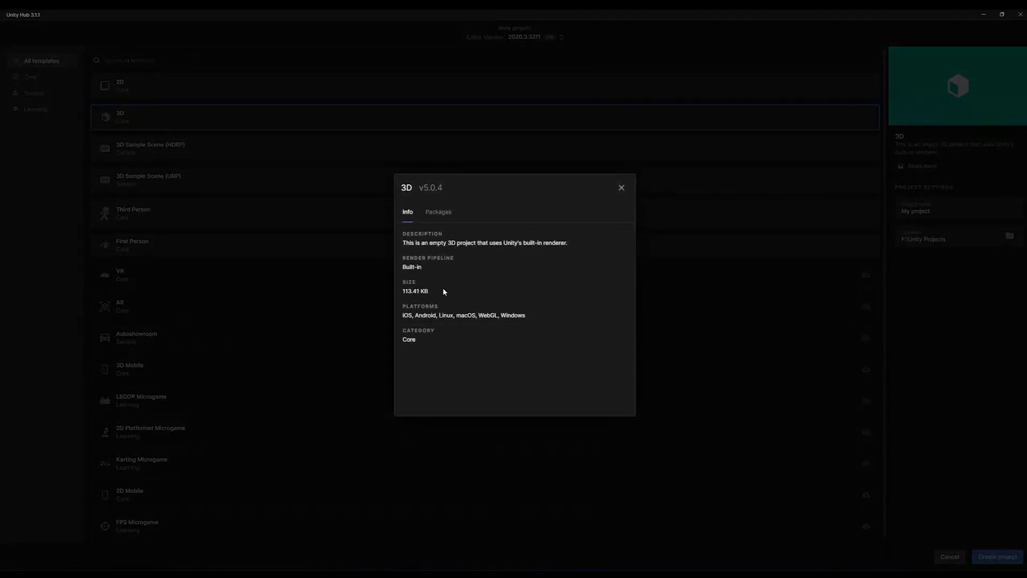
click(432, 214)
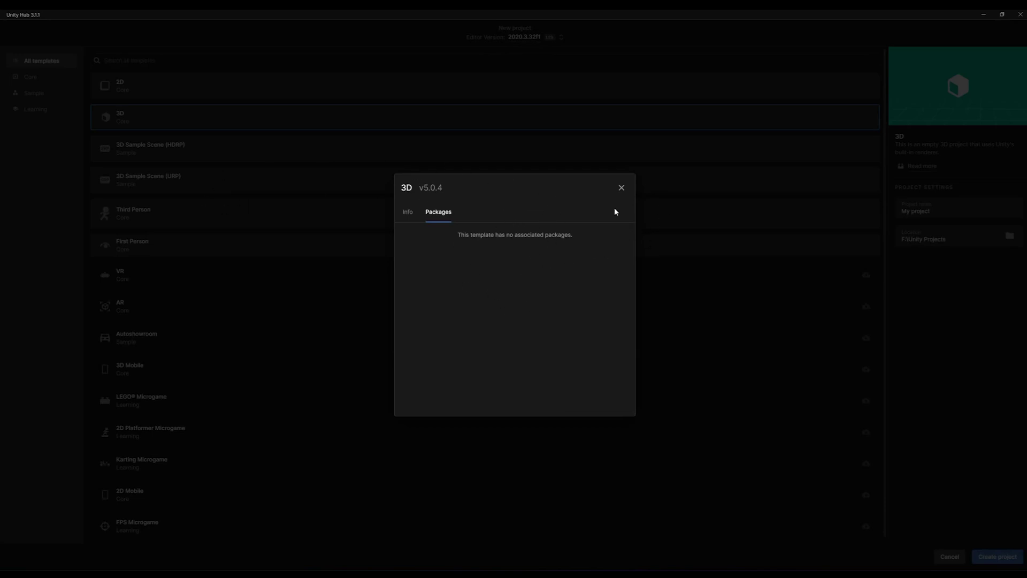
click(622, 188)
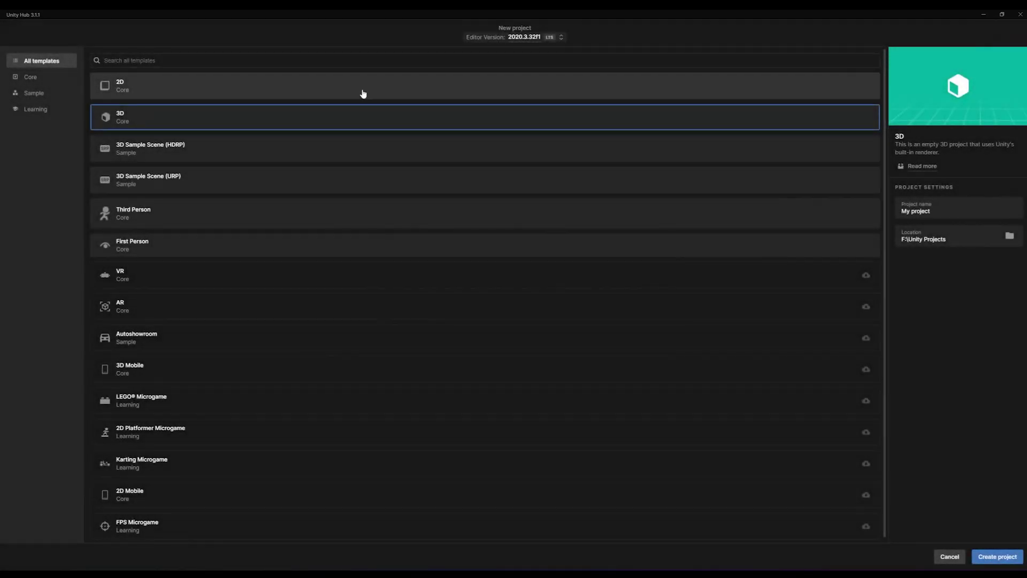
- Examine the description and included packages of the 3D Sample Scene (HDRP) template
click(215, 161)
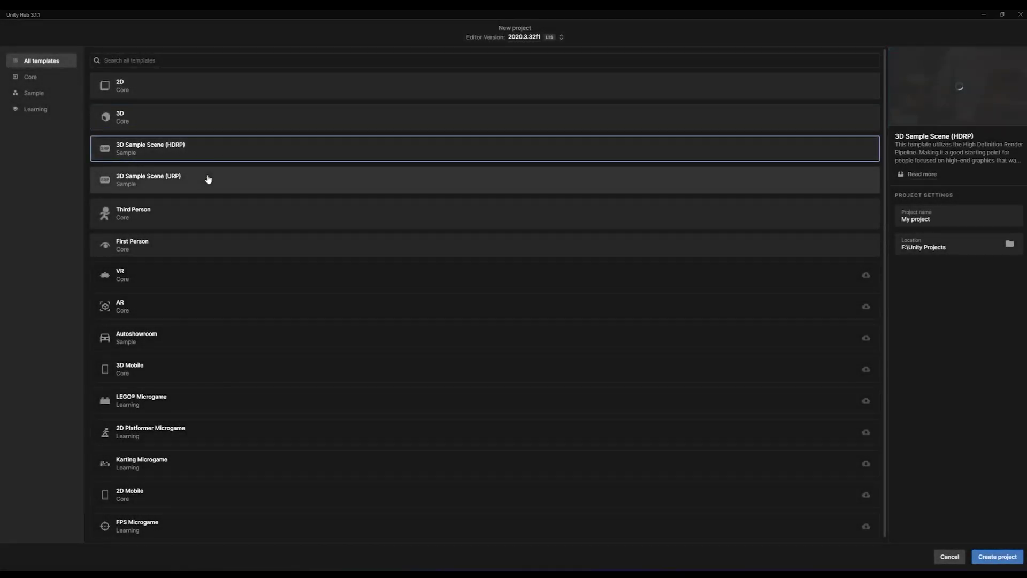
click(915, 174)
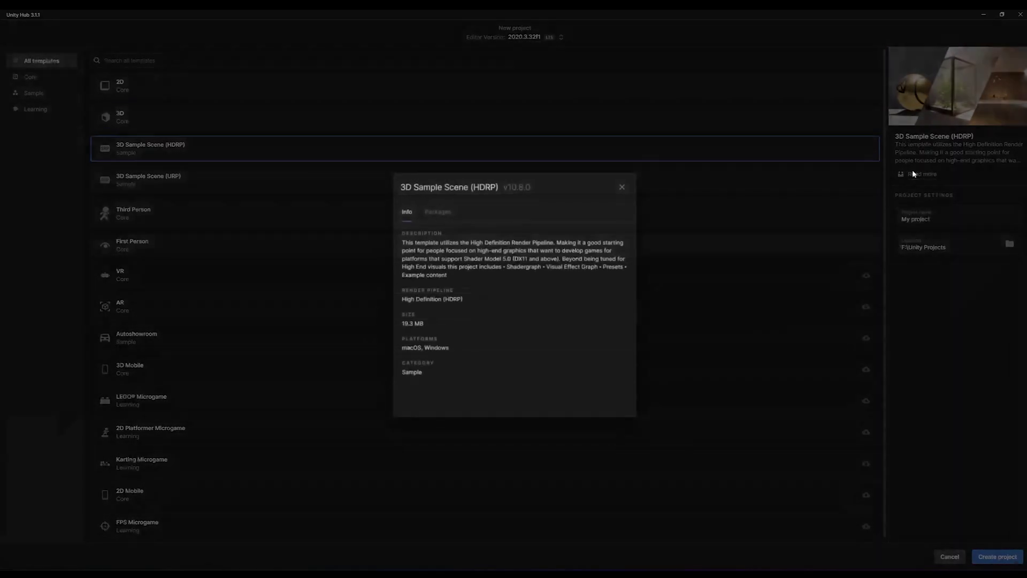
click(438, 213)
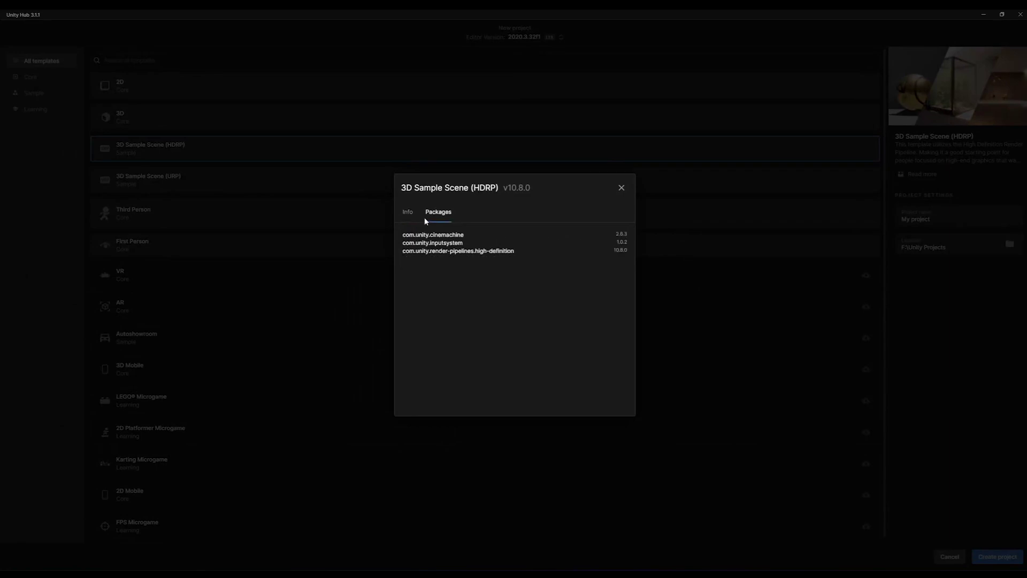
drag(419, 235, 462, 235)
click(439, 243)
click(621, 187)
- Examine the description and included packages of the 3D Sample Scene (URP) template
click(206, 192)
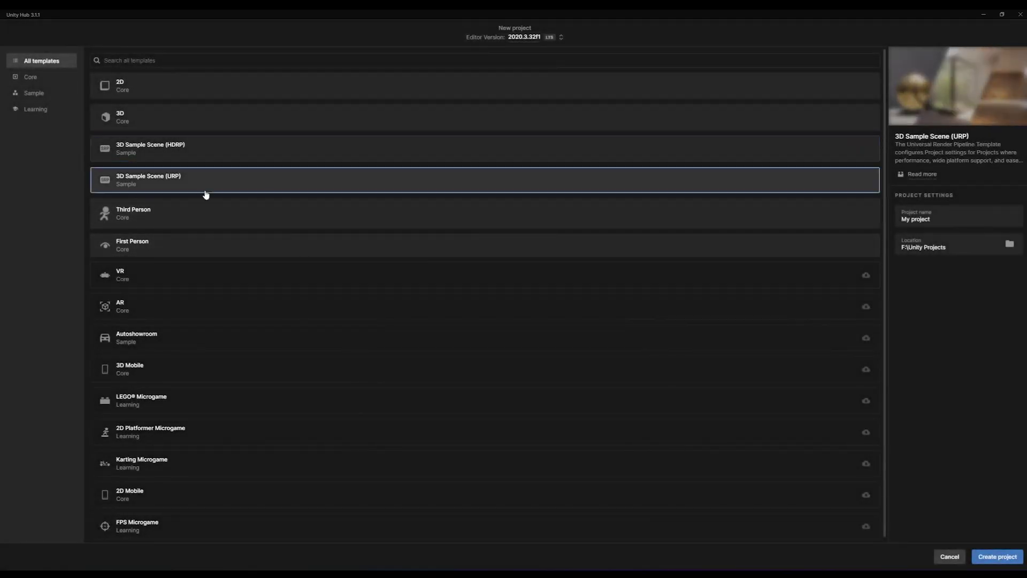
click(922, 175)
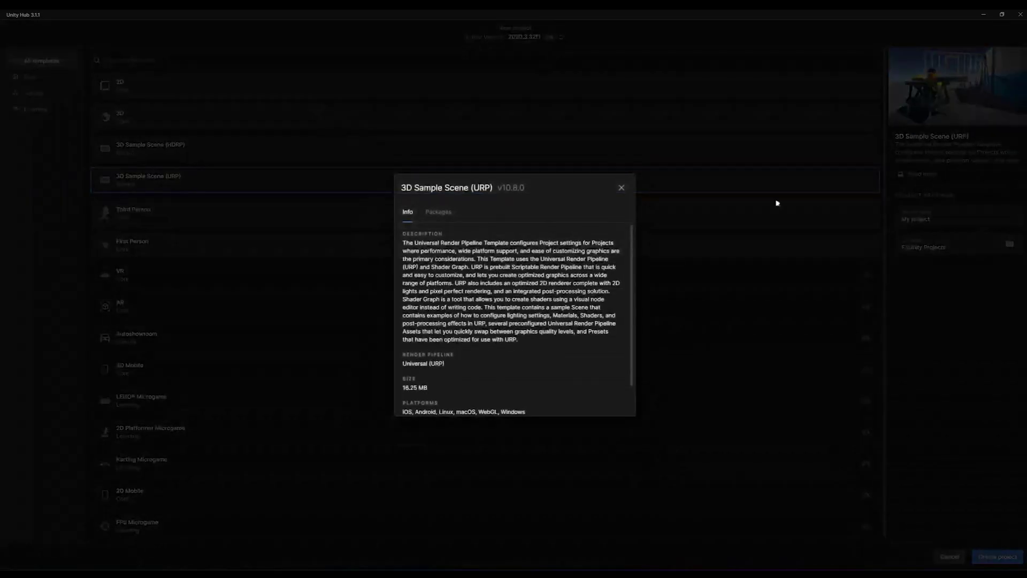
click(442, 213)
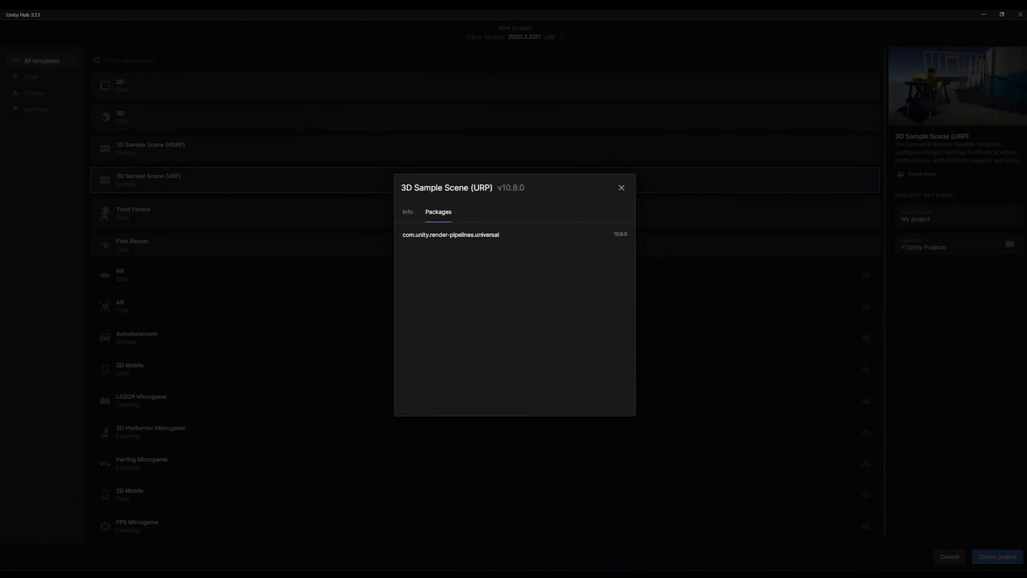
click(621, 188)
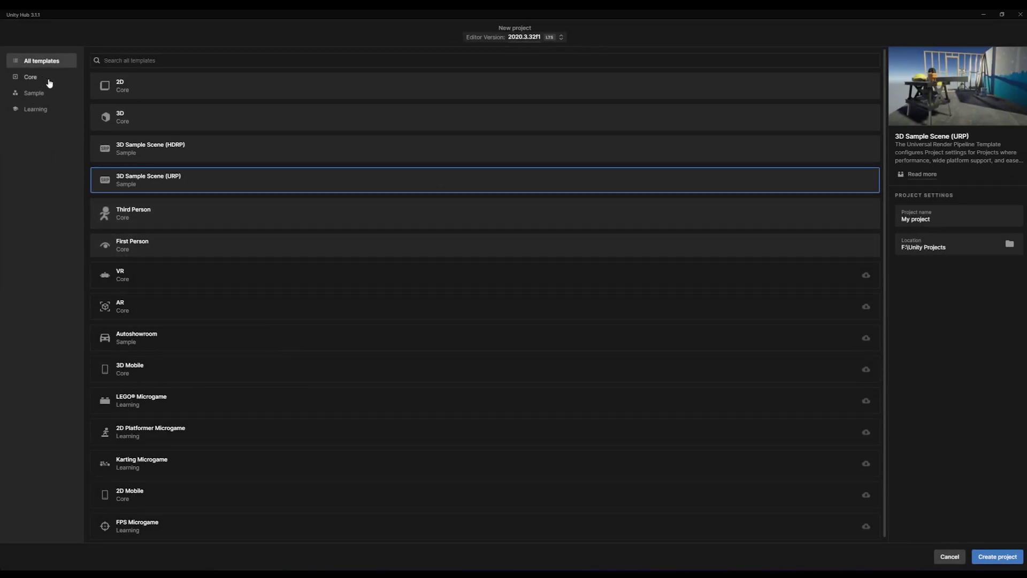
scroll(263, 320, down, 1)
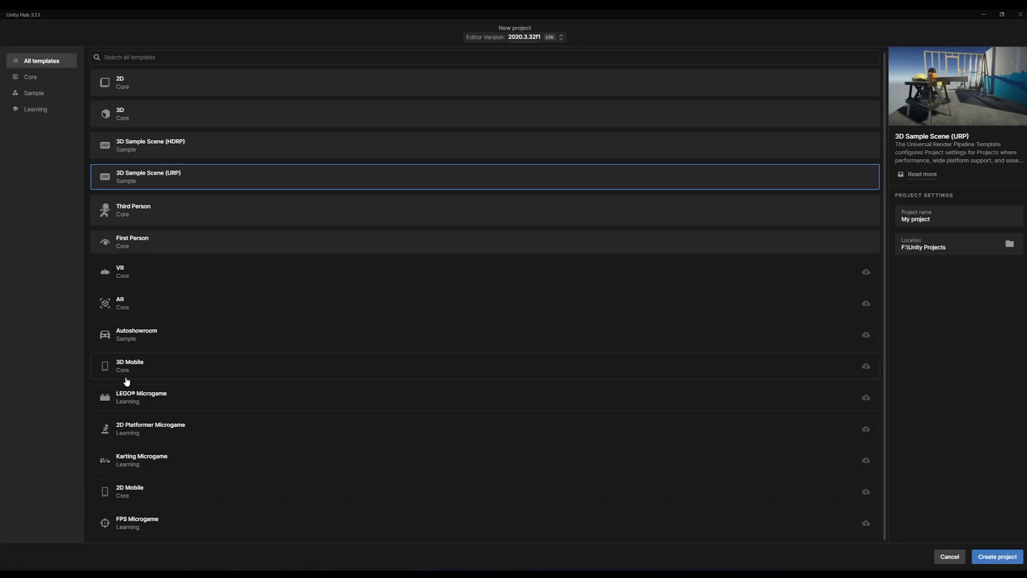
- Examine the First Person template's details, including its render pipeline and included packages
click(138, 243)
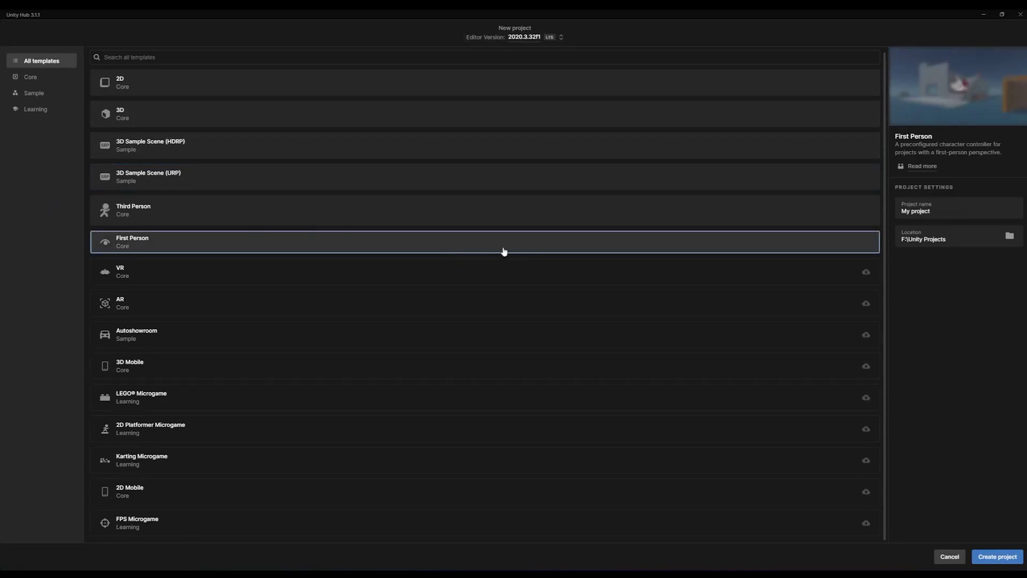
click(931, 167)
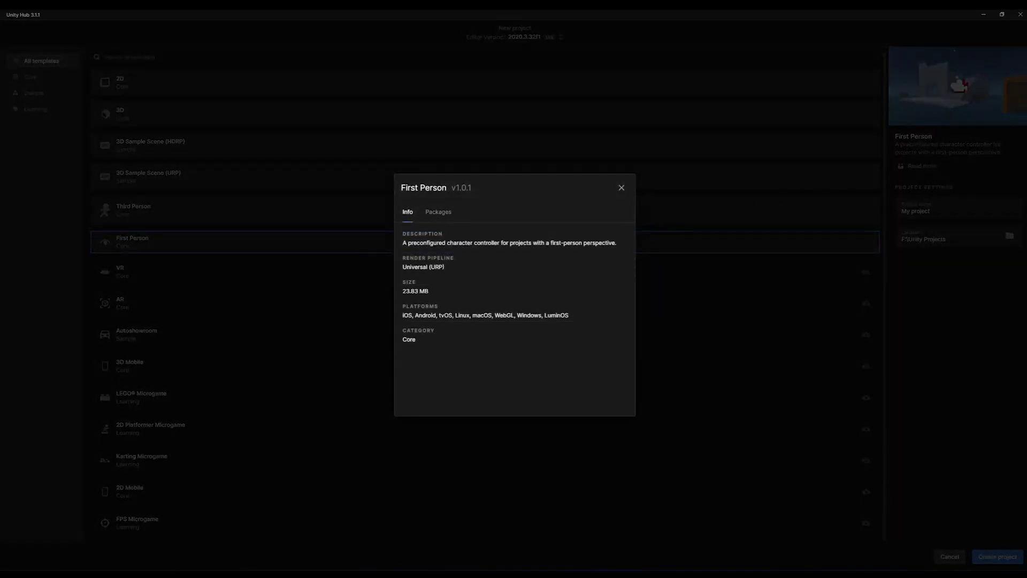
drag(410, 266, 473, 273)
click(451, 213)
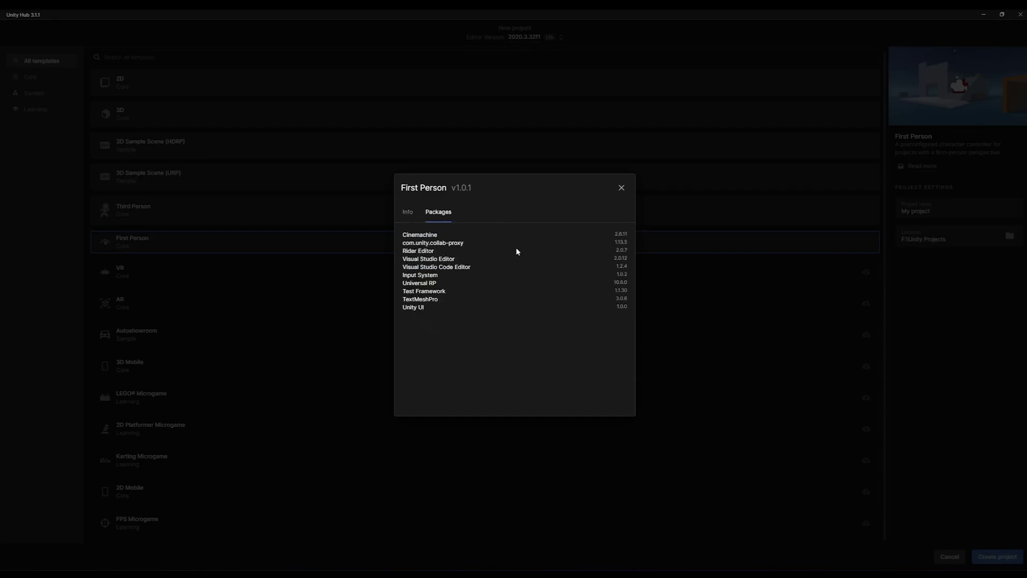
drag(414, 234, 433, 251)
click(621, 187)
- Examine the packages included in the Third Person template
click(599, 210)
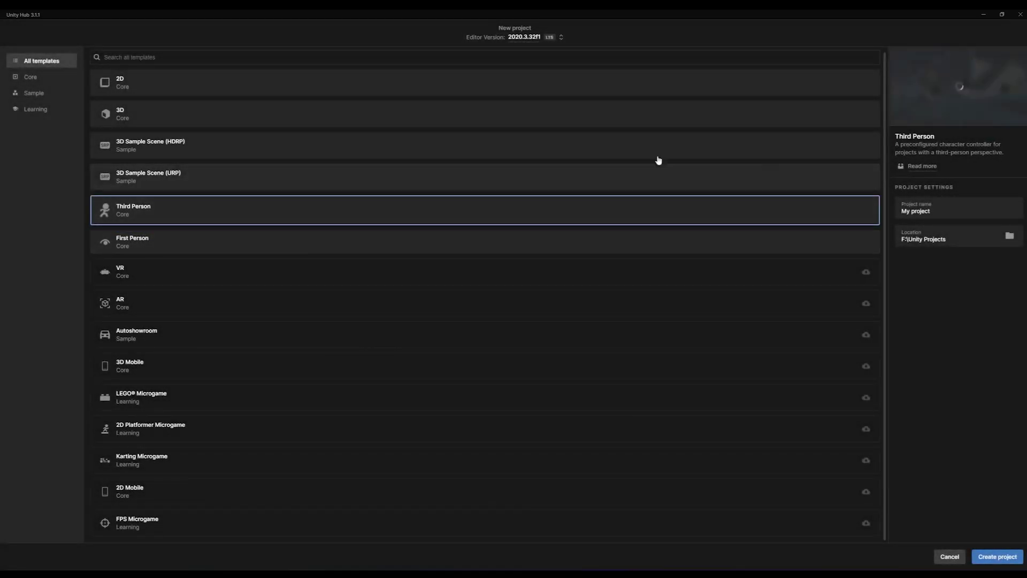
click(917, 169)
click(444, 213)
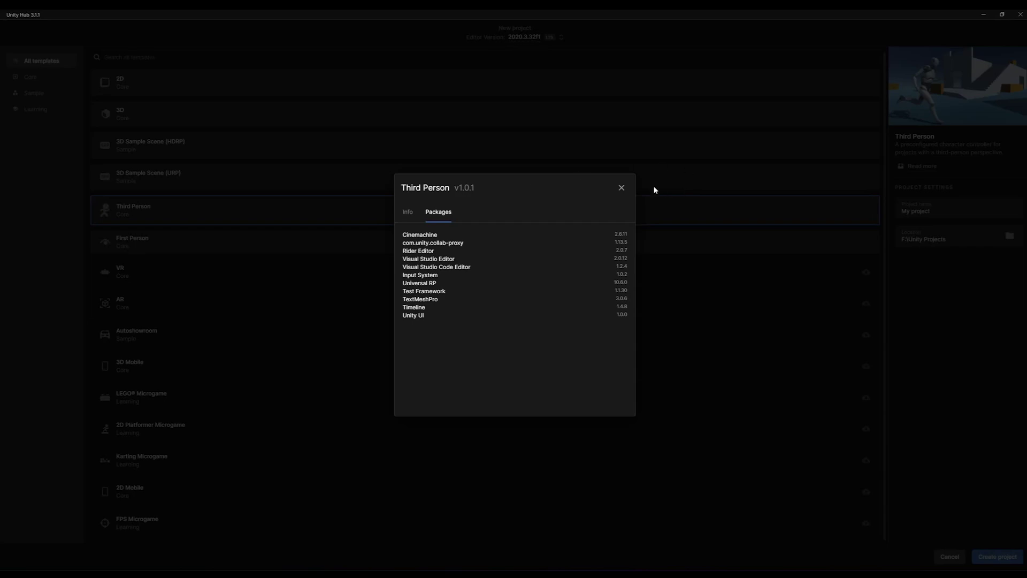
click(621, 187)
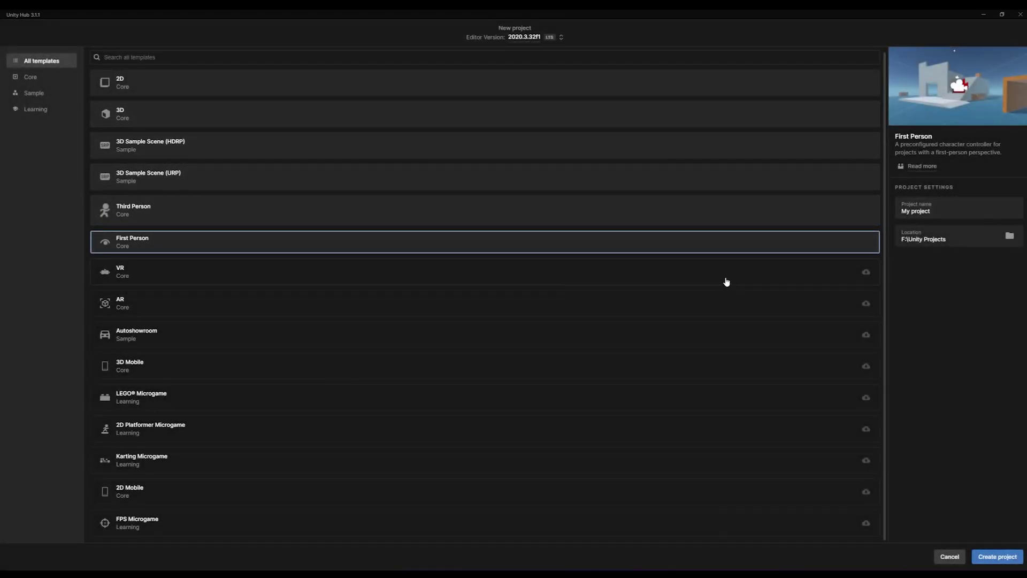
- Create a project named FP-Builder from the First Person template
click(954, 208)
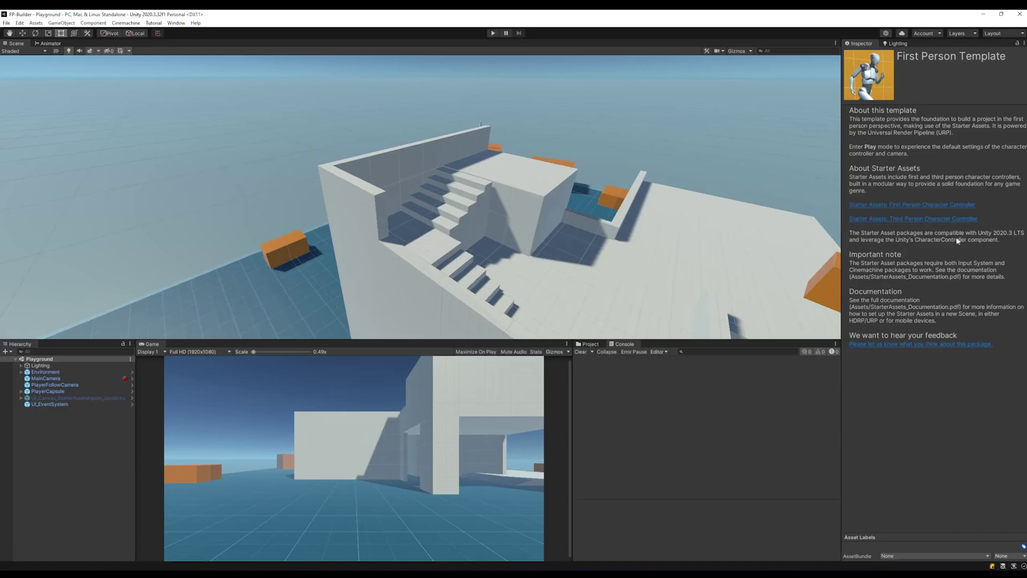
- Run the Playground scene in Play mode and test the first-person controller by walking up the stairs and jumping
click(493, 33)
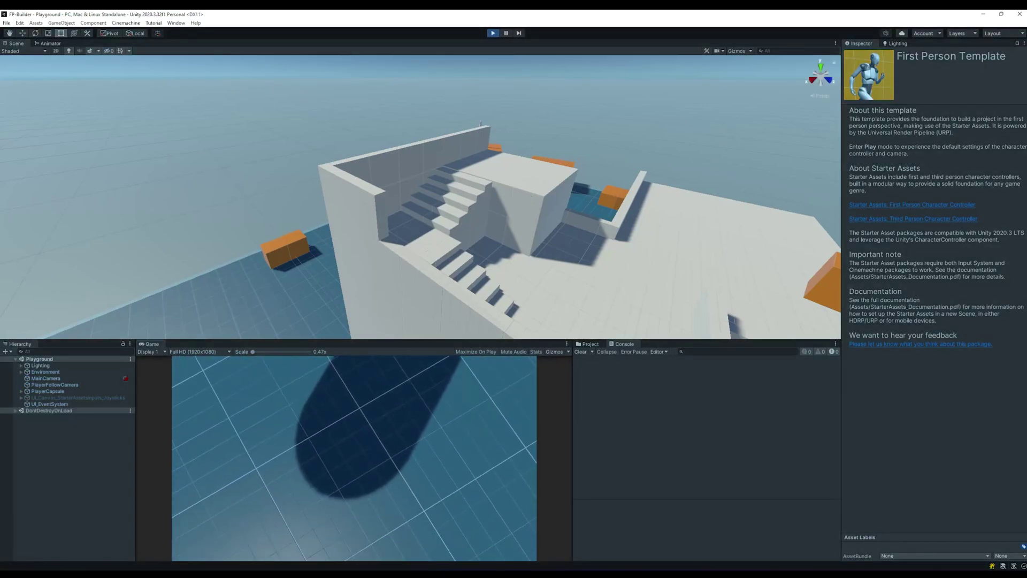
key(w)
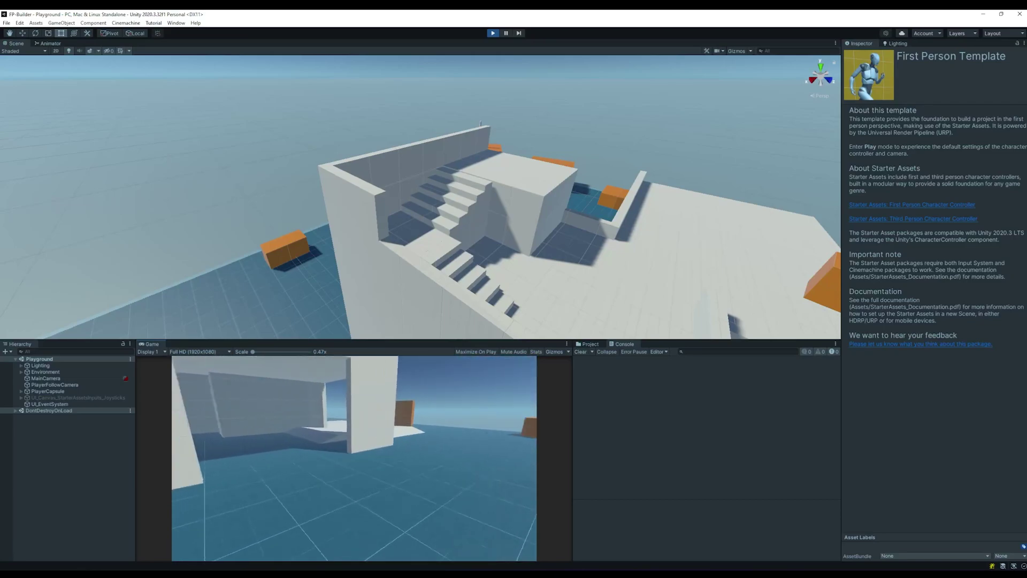
key(w)
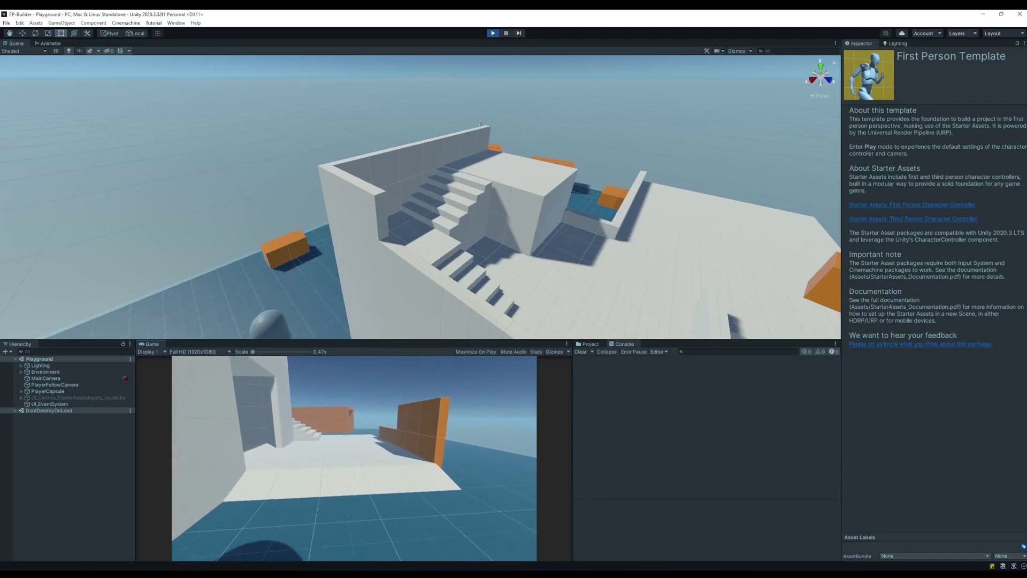
key(w)
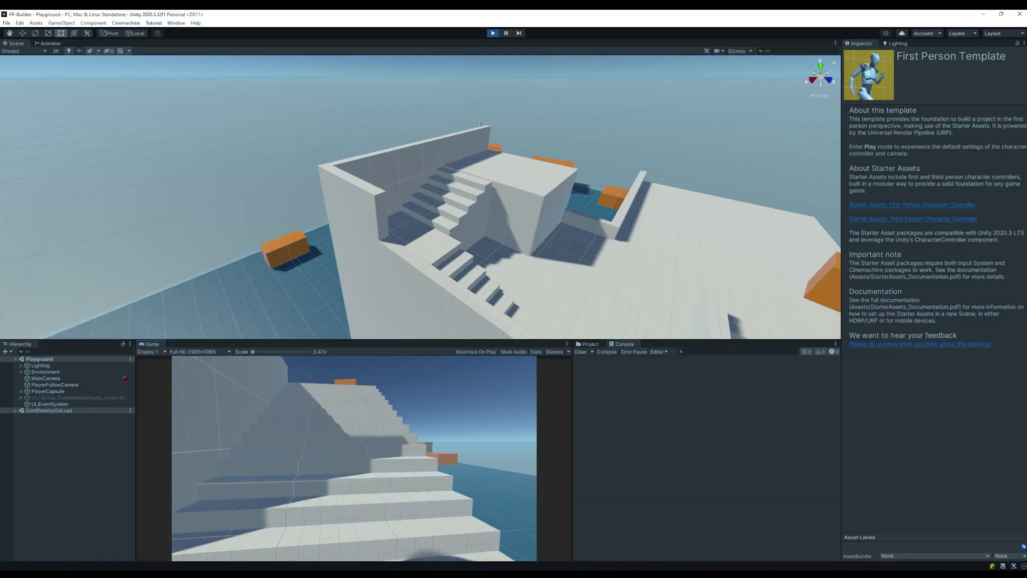
key(w)
key(space)
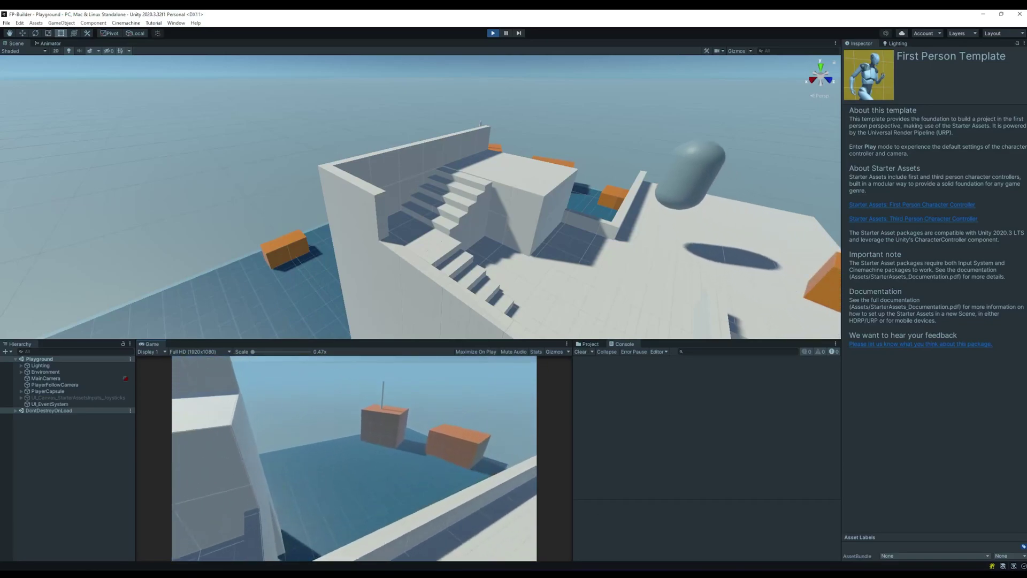
key(w)
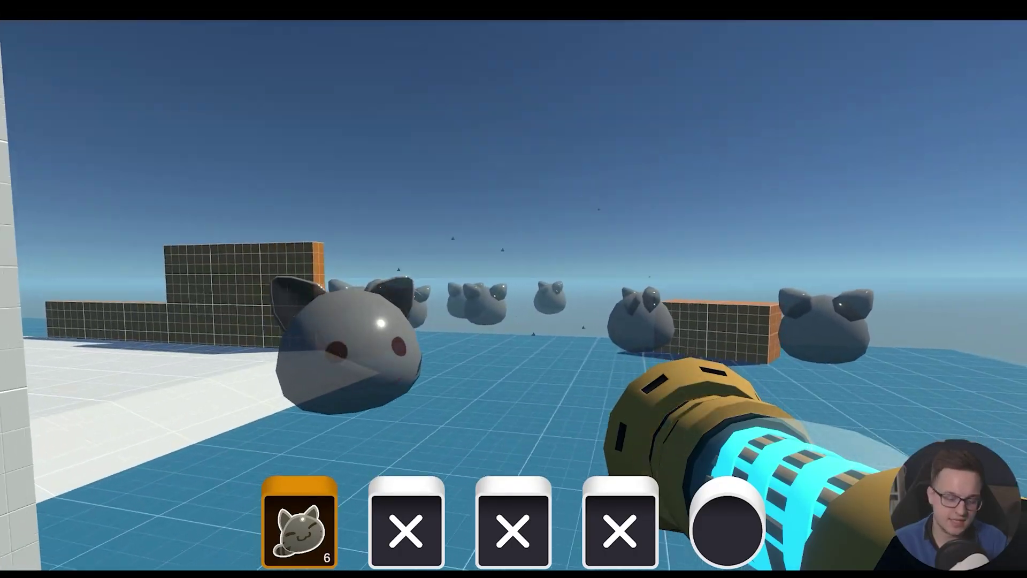
key(w)
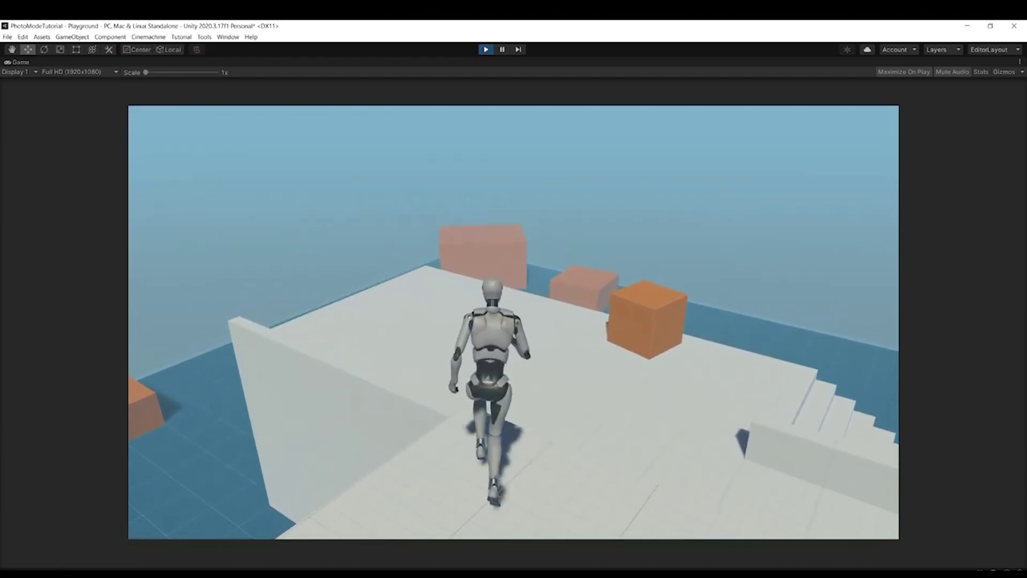
key(p)
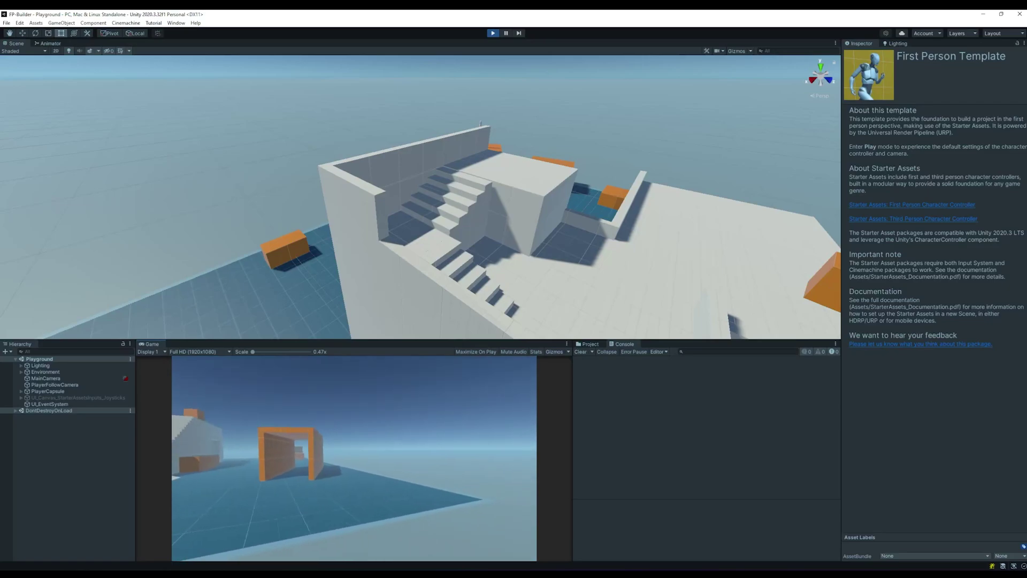
- Walk the first-person character through the orange tunnel and jump up onto the orange boxes beyond it
key(w)
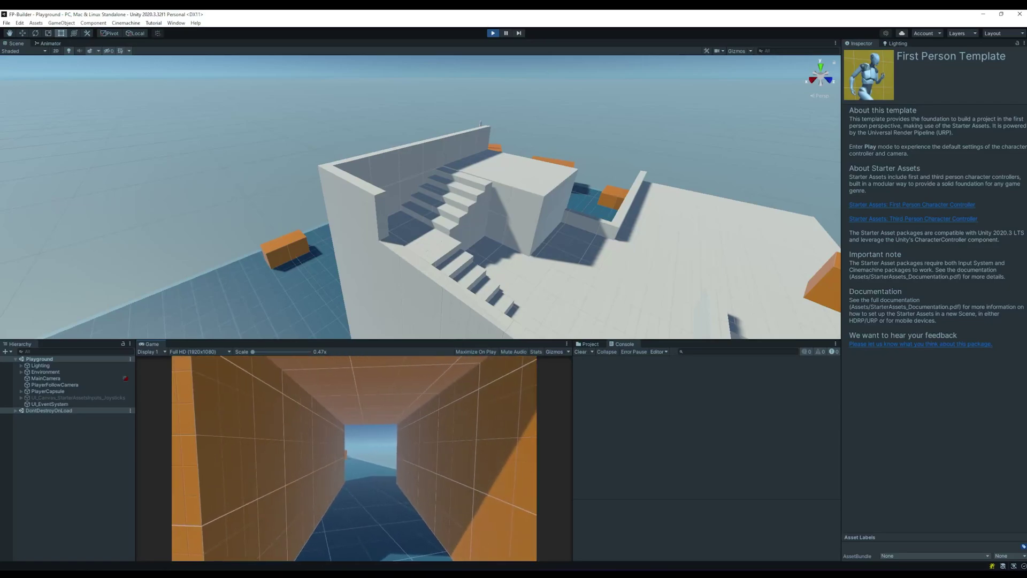
key(w)
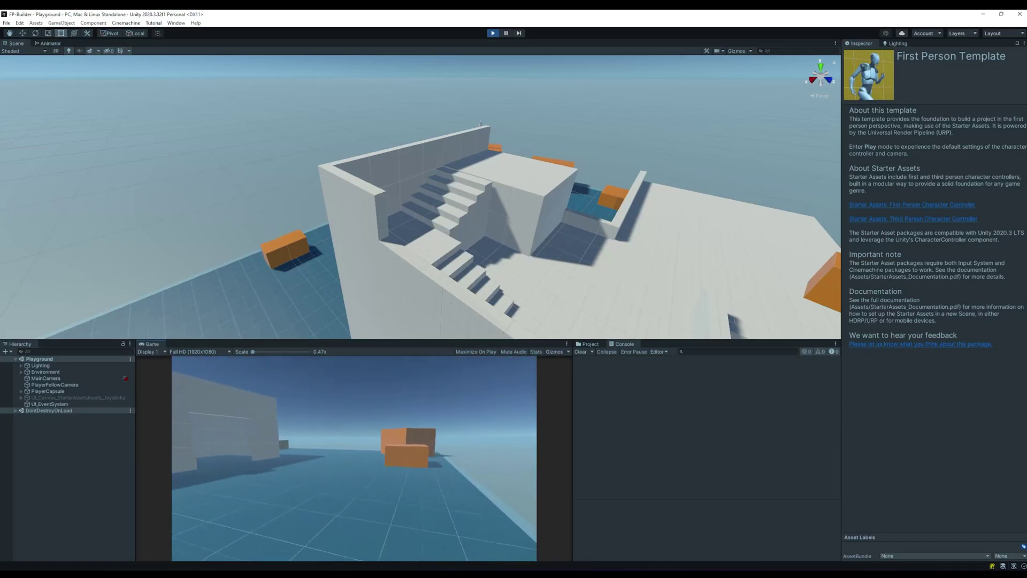
key(w)
key(space)
key(space)
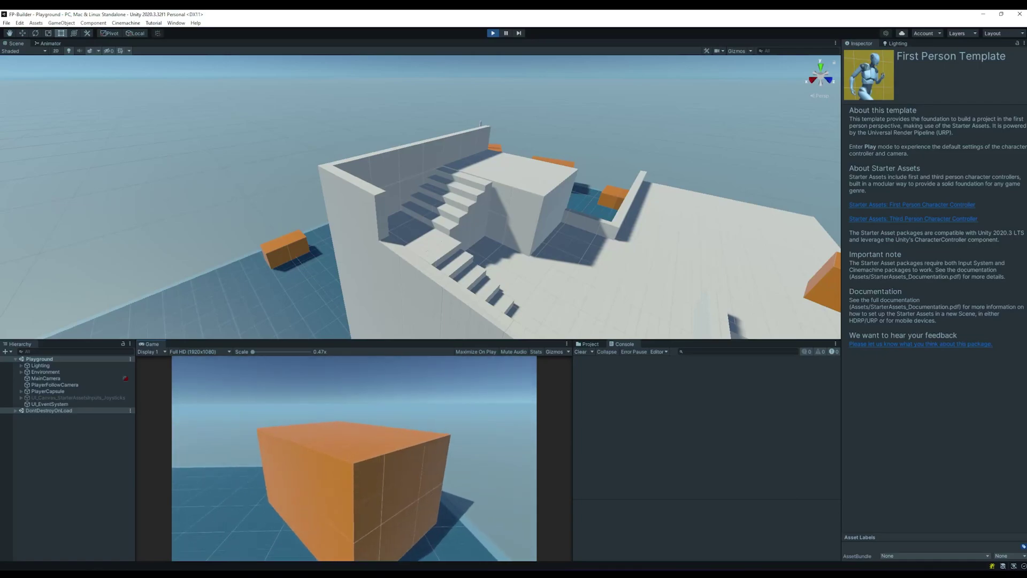
key(w)
key(space)
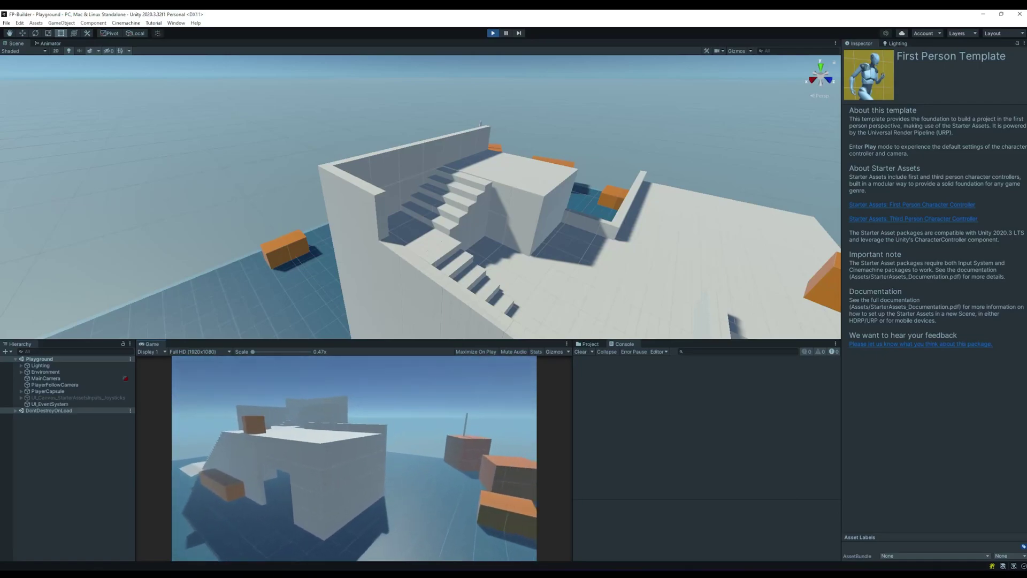
- Jump across the orange boxes to the block with the pole, drop to the ground, and release the cursor from the game
key(w)
key(space)
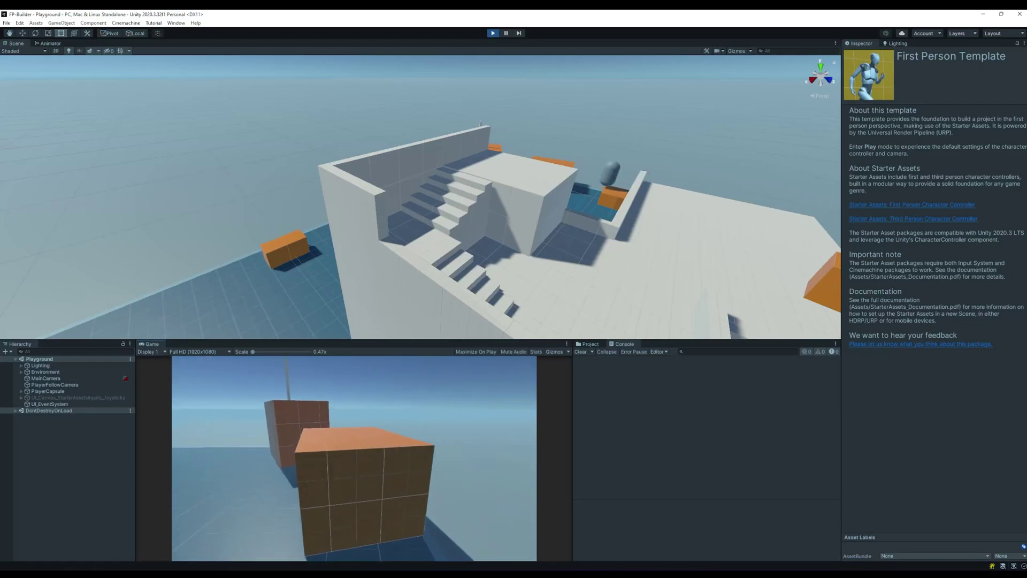
key(space)
key(w)
key(space)
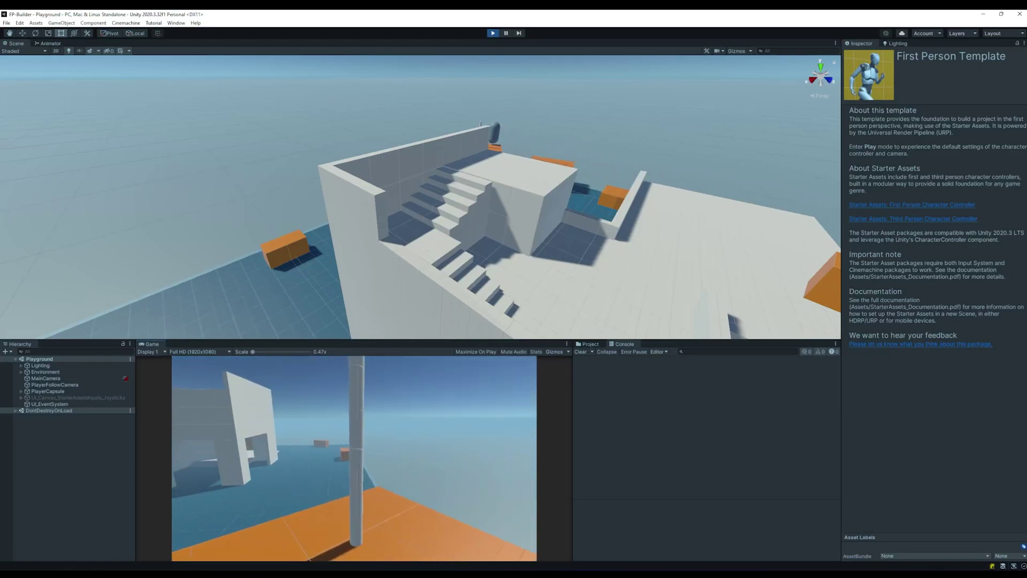
key(w)
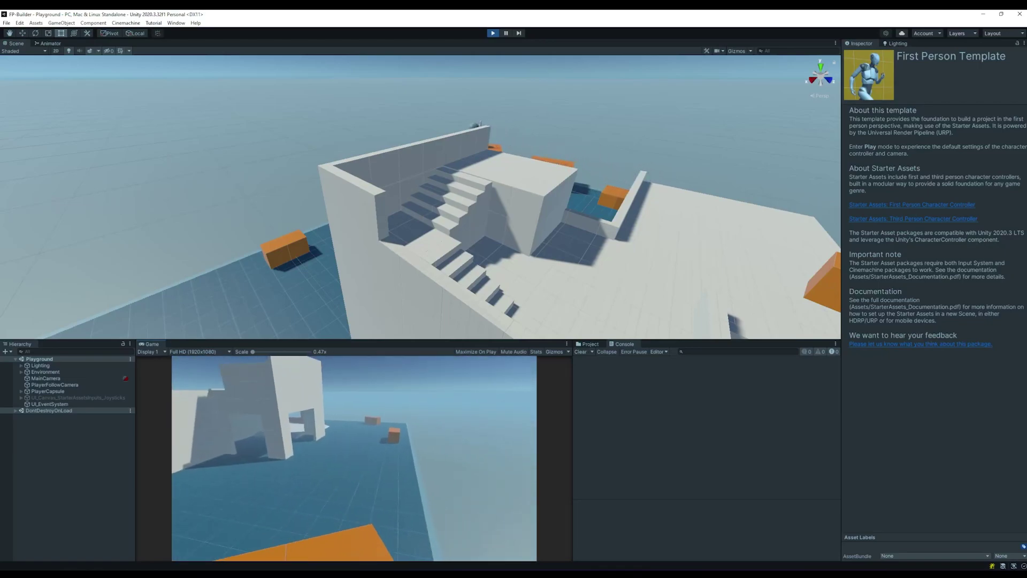
key(space)
key(w)
key(Escape)
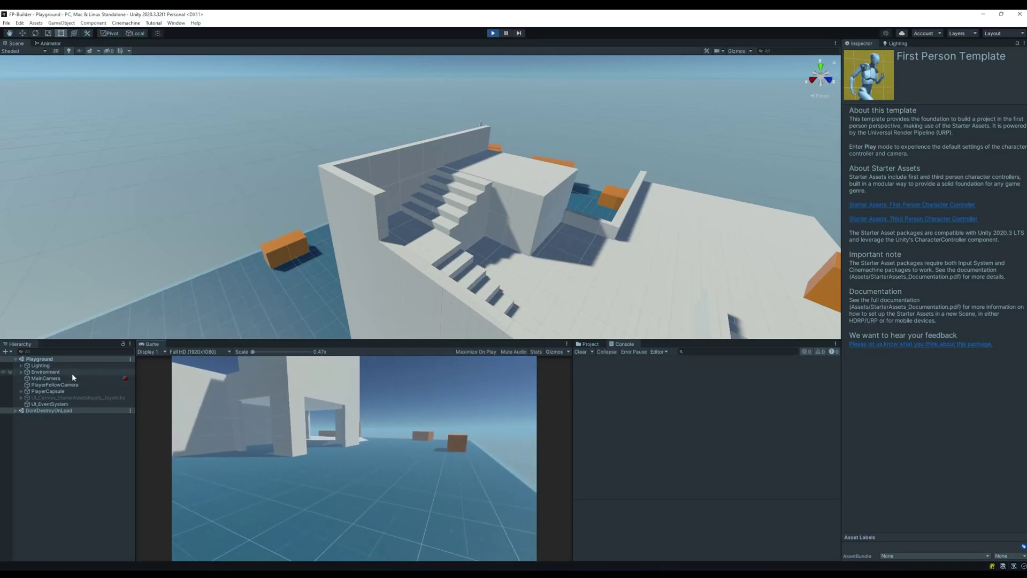
- Examine the PlayerCapsule's components, from Character Controller and First Person Controller through Starter Assets Inputs to Player Input
click(67, 391)
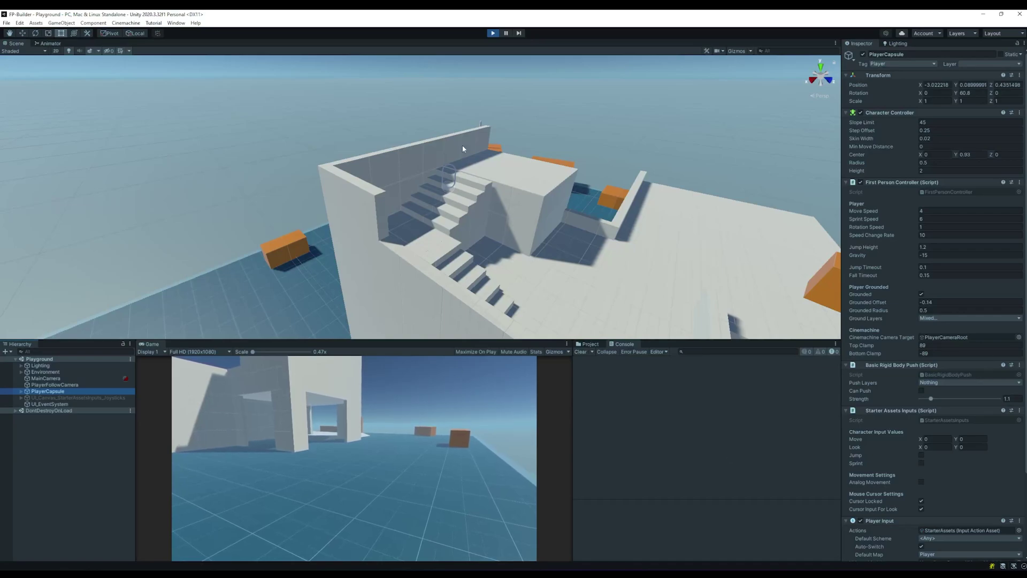
scroll(962, 297, down, 3)
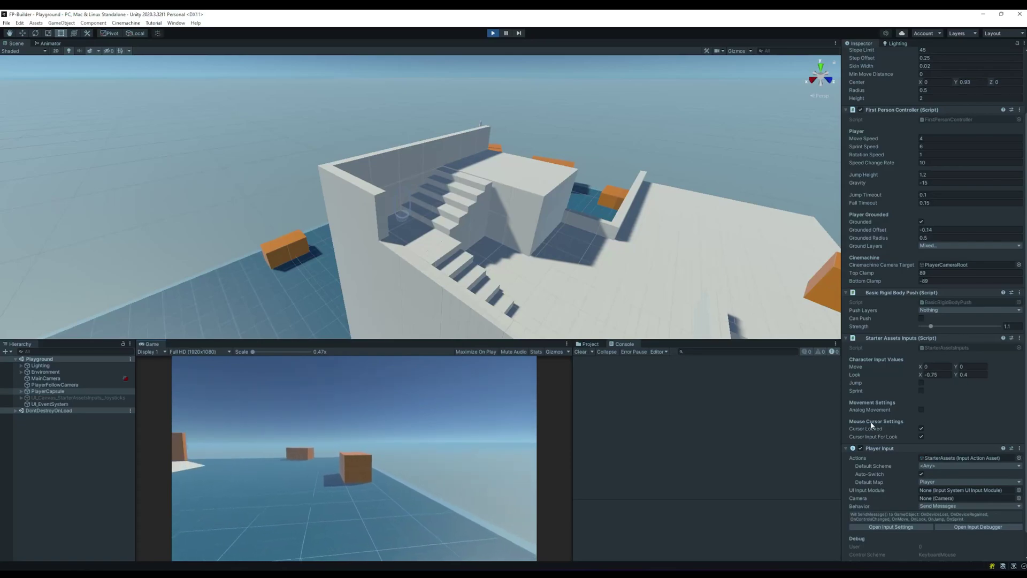
scroll(880, 427, down, 1)
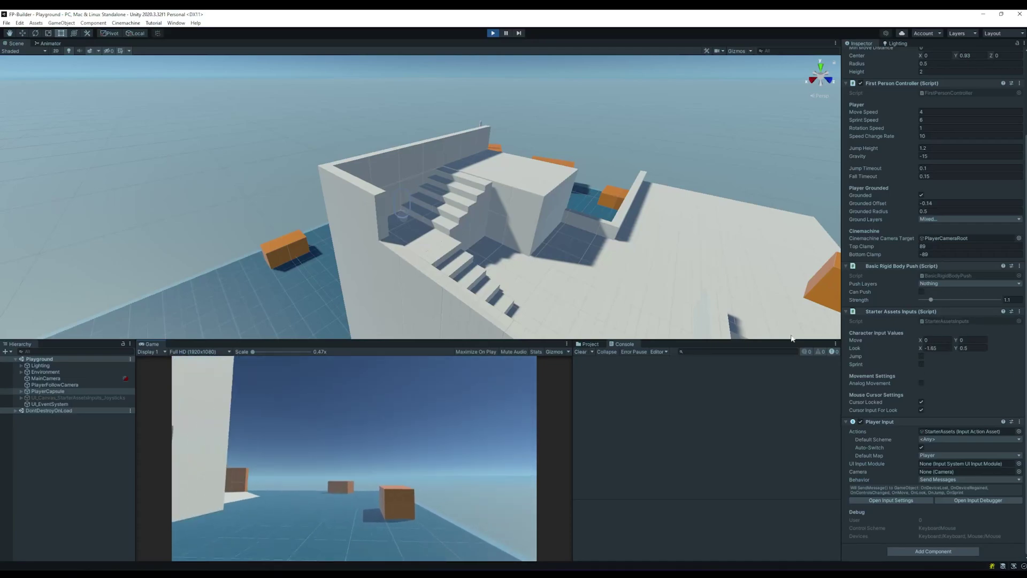
- Test sprinting, strafing and jumping around the stairs and platforms with the PlayerCapsule's live input values in view
key(w)
key(shift)
key(d)
key(space)
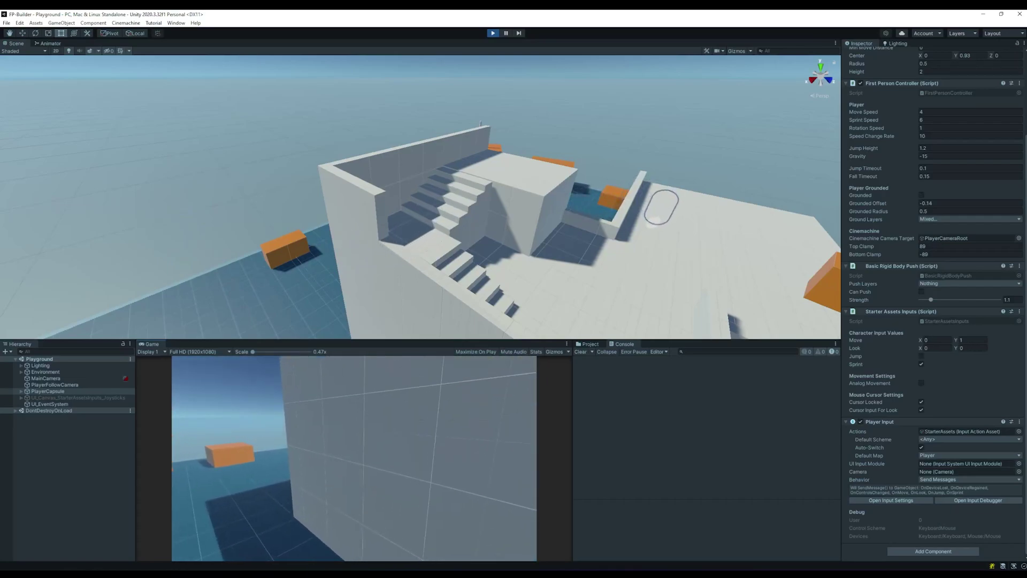
key(a)
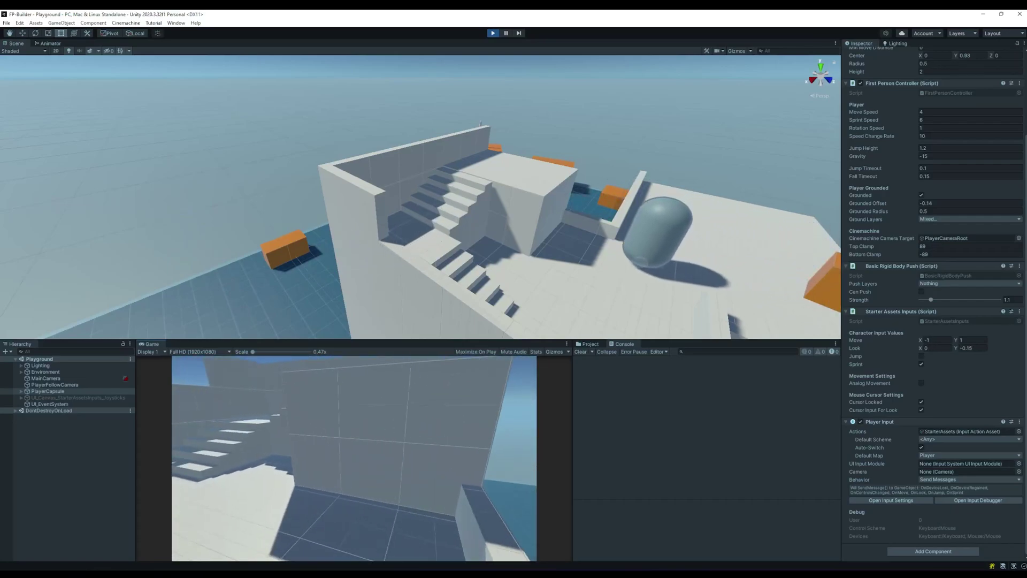
key(space)
key(space)
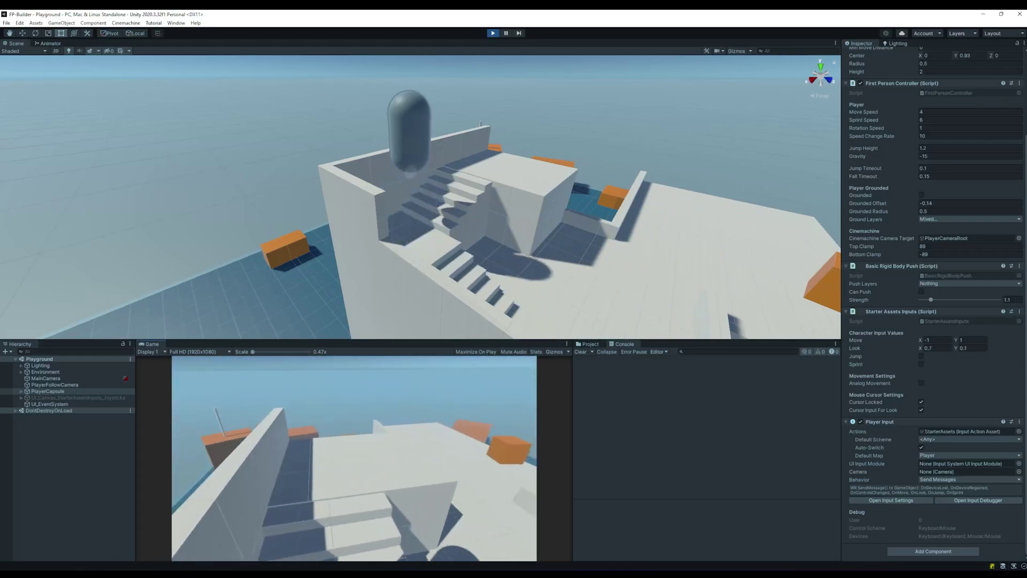
key(shift)
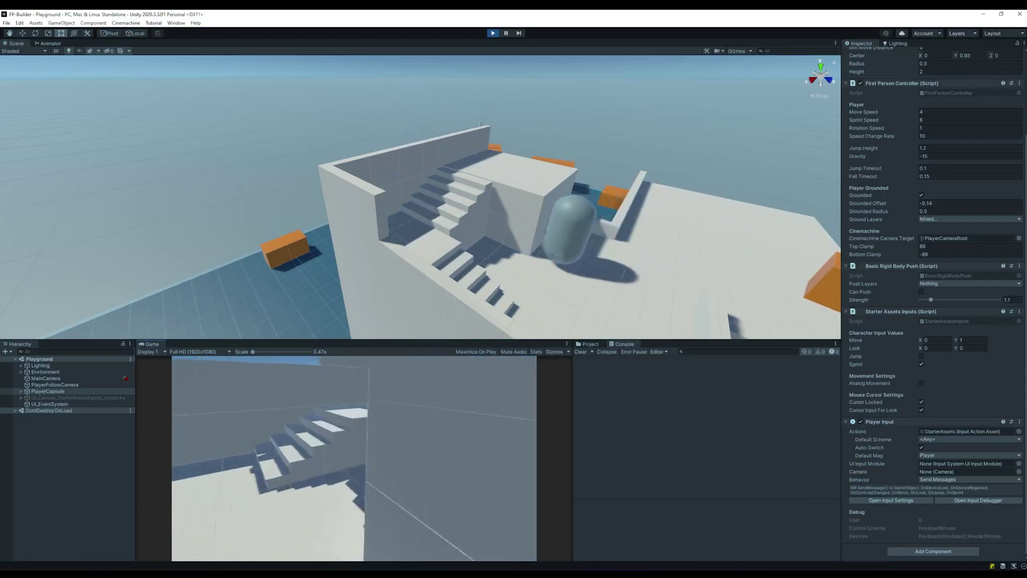
key(space)
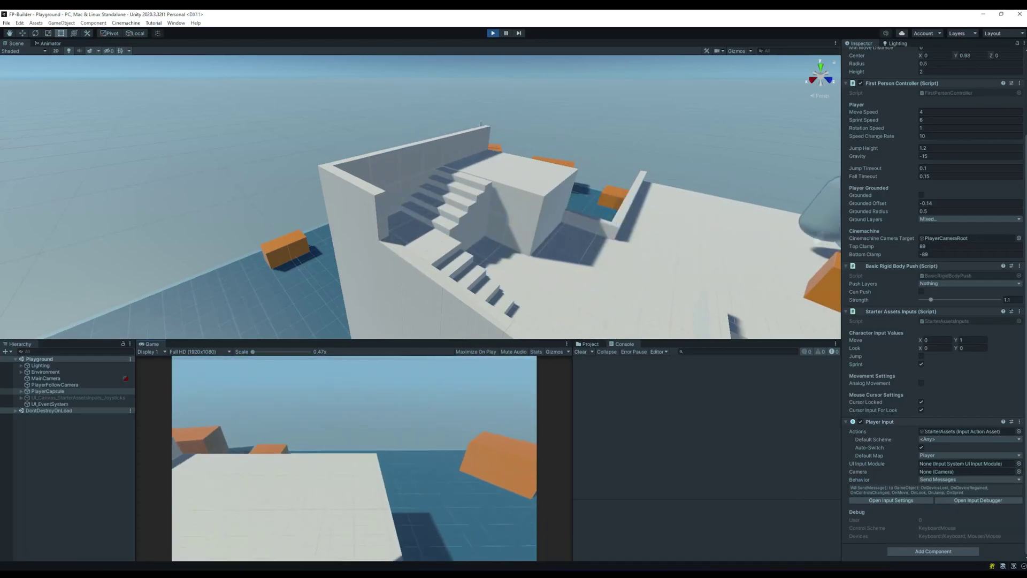
key(space)
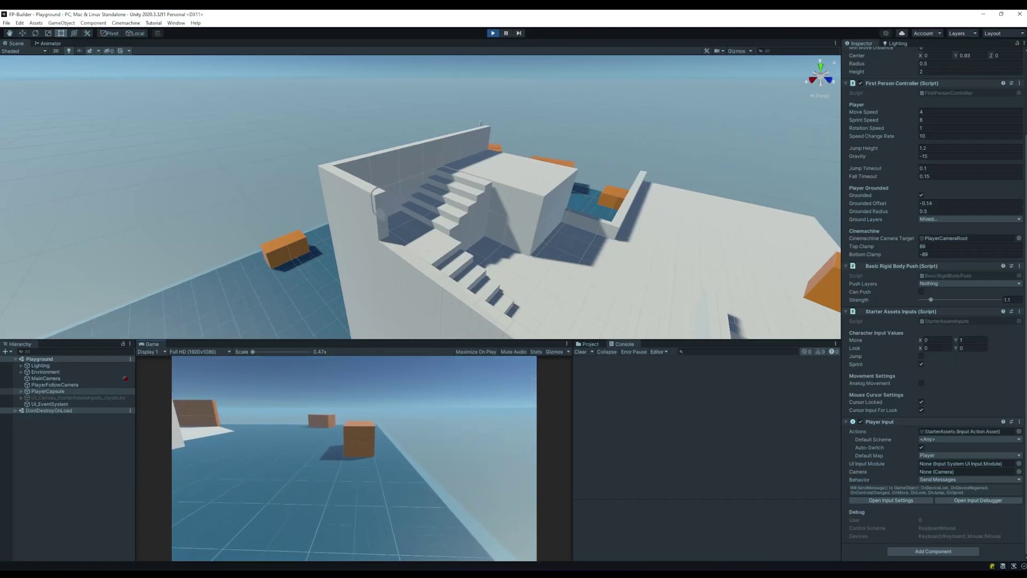
key(space)
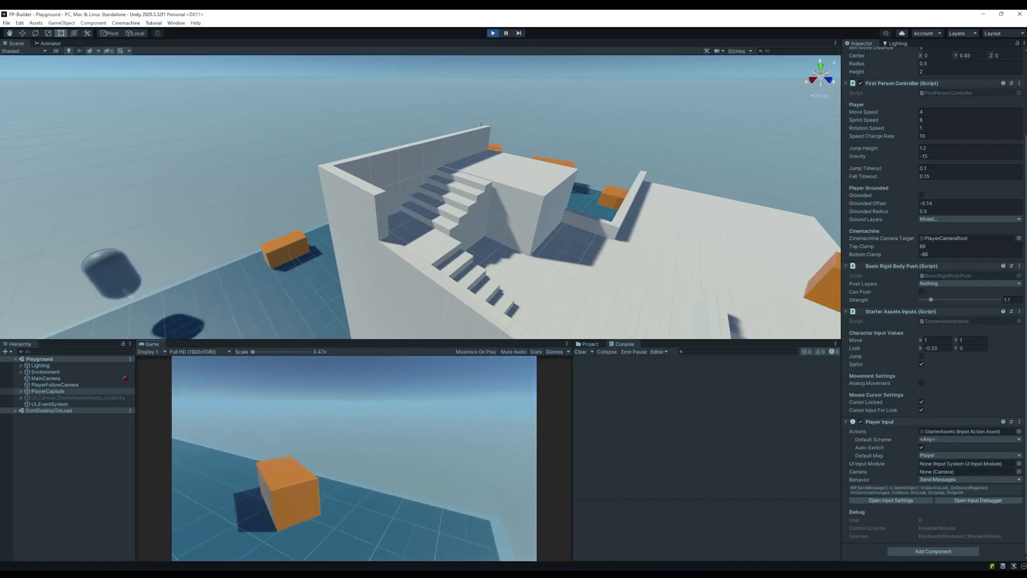